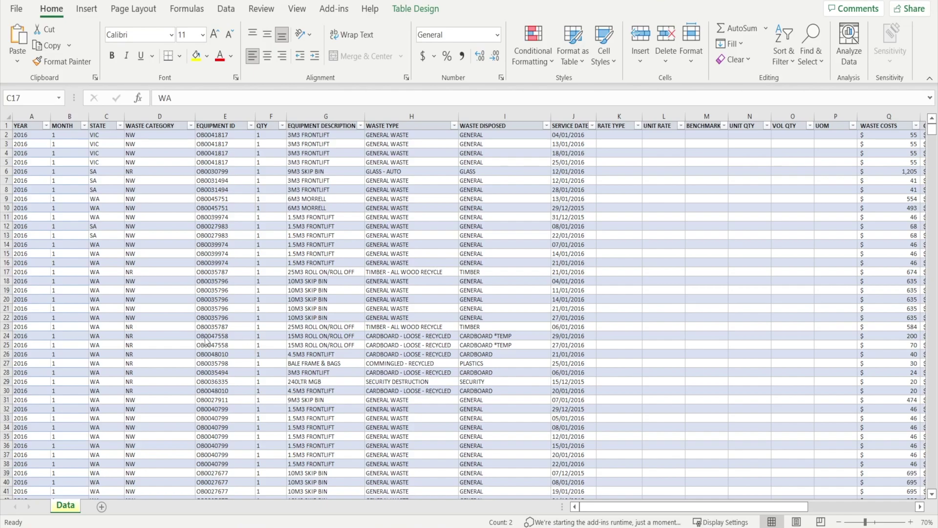
- Jump to the waste table's last row and the bottom of the WASTE COSTS column to check its extent
{"action": "left_click", "coordinate": [38, 326]}
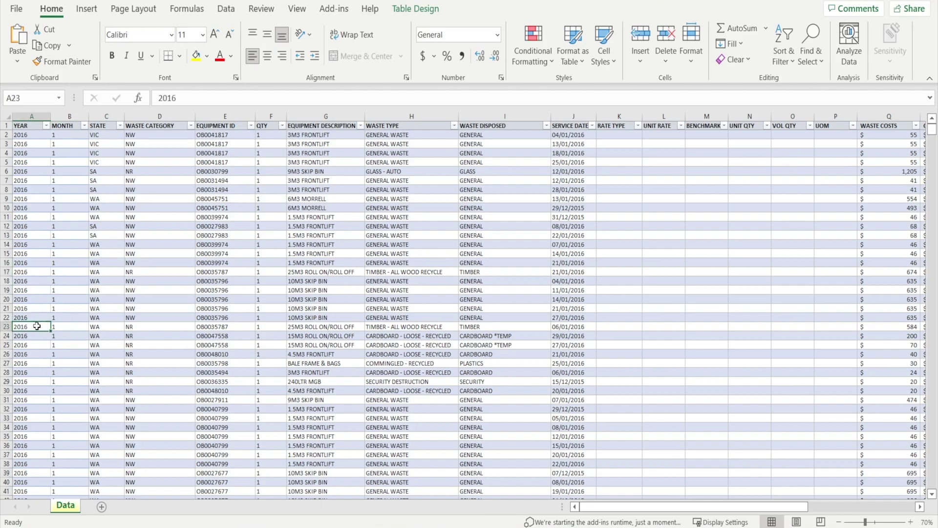
{"action": "key", "text": "ctrl+Down"}
{"action": "key", "text": "Up"}
{"action": "key", "text": "Up"}
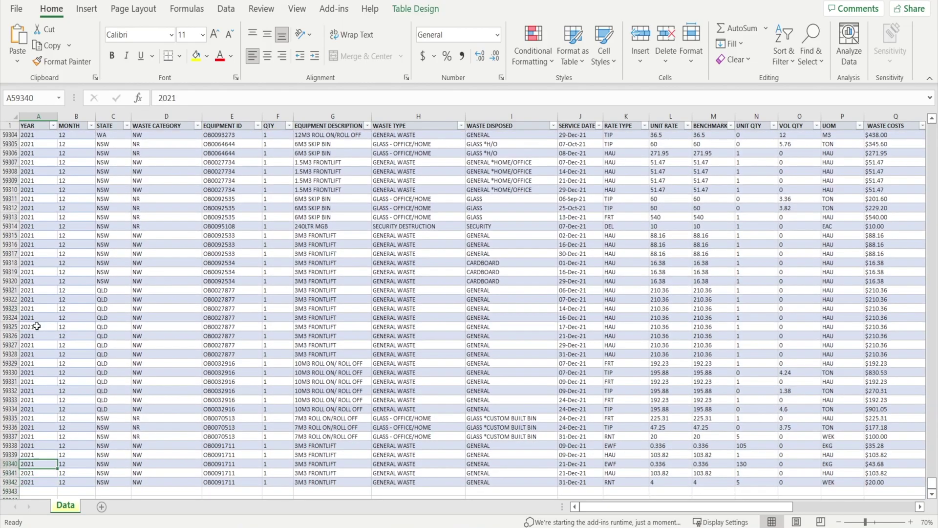
{"action": "left_click", "coordinate": [33, 126]}
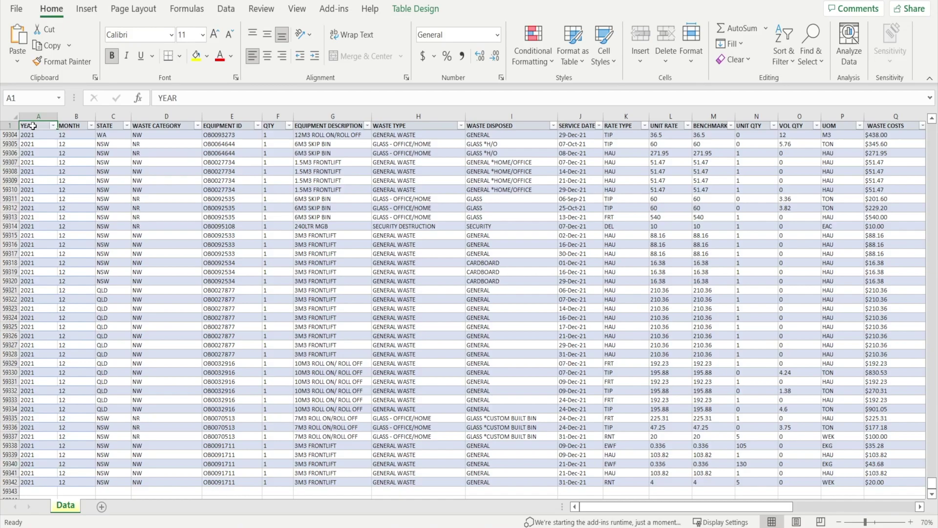
{"action": "key", "text": "Right"}
{"action": "key", "text": "Right"}
{"action": "key", "text": "Right"}
{"action": "key", "text": "Right"}
{"action": "key", "text": "Right"}
{"action": "key", "text": "Right"}
{"action": "key", "text": "Right"}
{"action": "key", "text": "Right"}
{"action": "key", "text": "Right"}
{"action": "key", "text": "Right"}
{"action": "key", "text": "Right"}
{"action": "key", "text": "Right"}
{"action": "key", "text": "Right"}
{"action": "key", "text": "Right"}
{"action": "key", "text": "Right"}
{"action": "key", "text": "Right"}
{"action": "key", "text": "Right"}
{"action": "key", "text": "Right"}
{"action": "key", "text": "Right"}
{"action": "key", "text": "Right"}
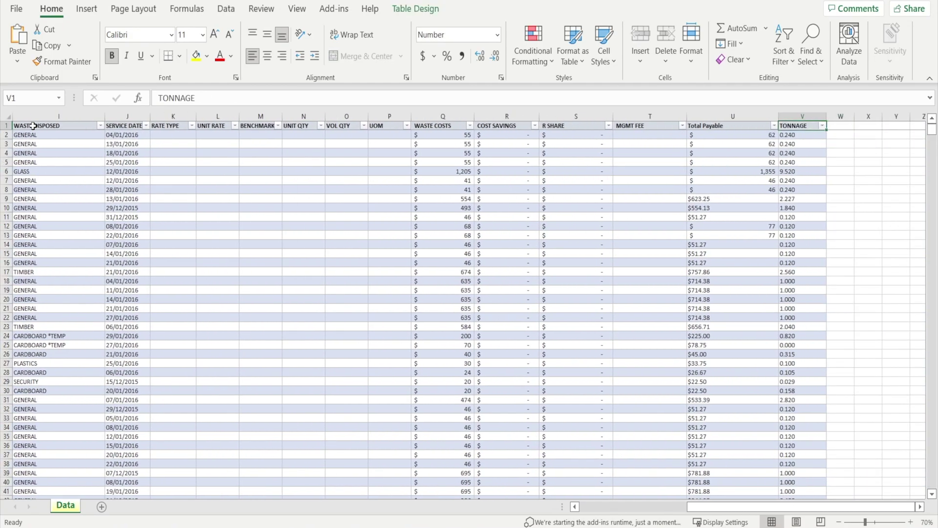
{"action": "key", "text": "Left"}
{"action": "key", "text": "Left"}
{"action": "key", "text": "Left"}
{"action": "key", "text": "Left"}
{"action": "key", "text": "Left"}
{"action": "key", "text": "Left"}
{"action": "key", "text": "Left"}
{"action": "key", "text": "Left"}
{"action": "key", "text": "Right"}
{"action": "key", "text": "Right"}
{"action": "key", "text": "Right"}
{"action": "key", "text": "Down"}
{"action": "key", "text": "ctrl+Down"}
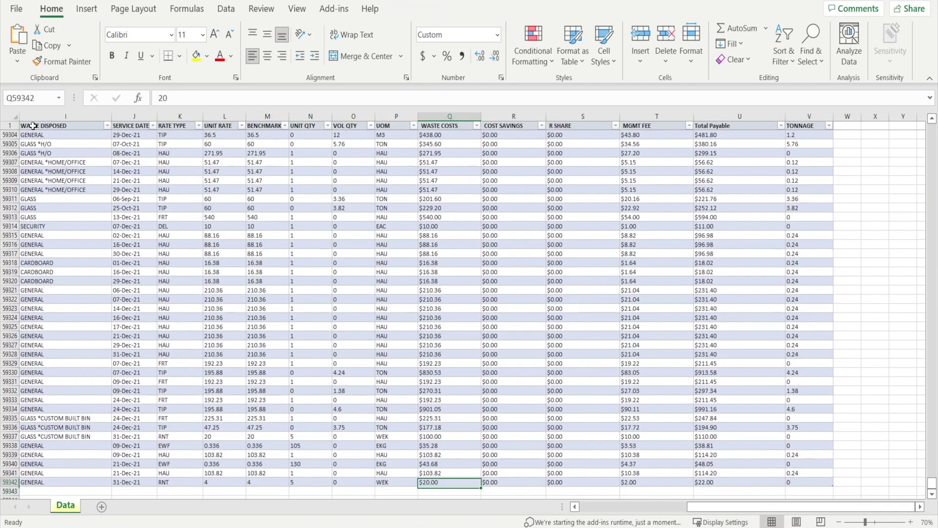
- Return to the top of the data around Q3 and run Analyze Data on the table
{"action": "key", "text": "ctrl+Up"}
{"action": "key", "text": "Down"}
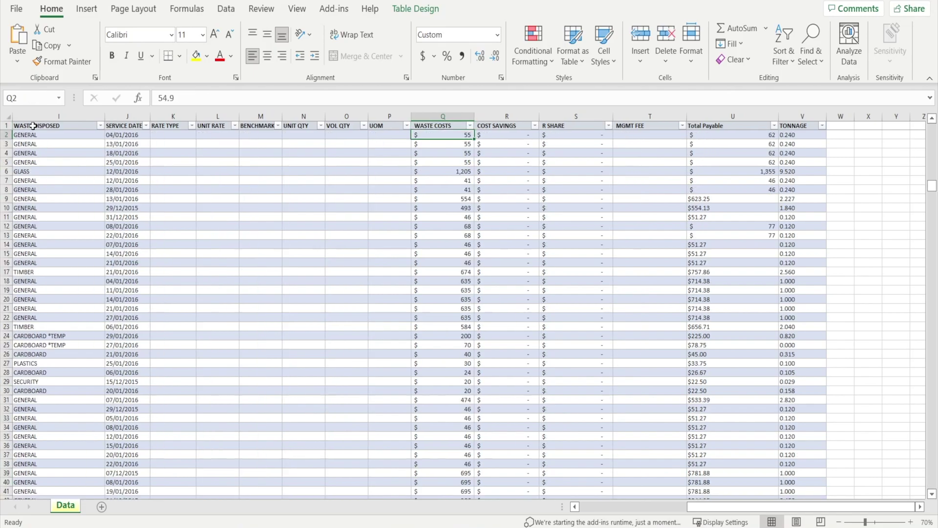
{"action": "key", "text": "Left"}
{"action": "key", "text": "Left"}
{"action": "key", "text": "Left"}
{"action": "key", "text": "Left"}
{"action": "key", "text": "Left"}
{"action": "key", "text": "Left"}
{"action": "key", "text": "Left"}
{"action": "key", "text": "Left"}
{"action": "key", "text": "Left"}
{"action": "key", "text": "Left"}
{"action": "key", "text": "Left"}
{"action": "key", "text": "Left"}
{"action": "key", "text": "Left"}
{"action": "key", "text": "Left"}
{"action": "key", "text": "Left"}
{"action": "key", "text": "Left"}
{"action": "key", "text": "Down"}
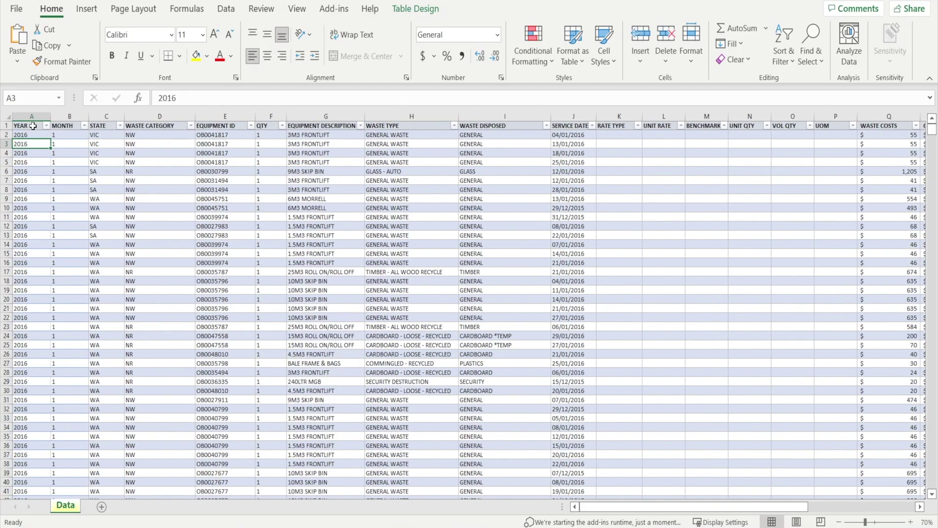
{"action": "key", "text": "Right"}
{"action": "key", "text": "Right"}
{"action": "key", "text": "Right"}
{"action": "key", "text": "Right"}
{"action": "key", "text": "Right"}
{"action": "key", "text": "Right"}
{"action": "key", "text": "Right"}
{"action": "key", "text": "Right"}
{"action": "key", "text": "Right"}
{"action": "key", "text": "Right"}
{"action": "key", "text": "Right"}
{"action": "key", "text": "Right"}
{"action": "key", "text": "Right"}
{"action": "key", "text": "Right"}
{"action": "key", "text": "Right"}
{"action": "key", "text": "Right"}
{"action": "key", "text": "Right"}
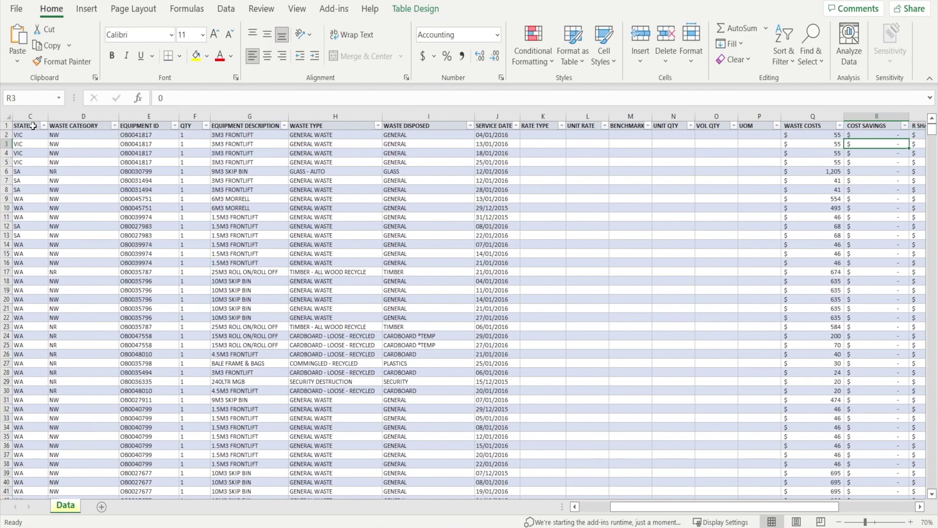
{"action": "key", "text": "Left"}
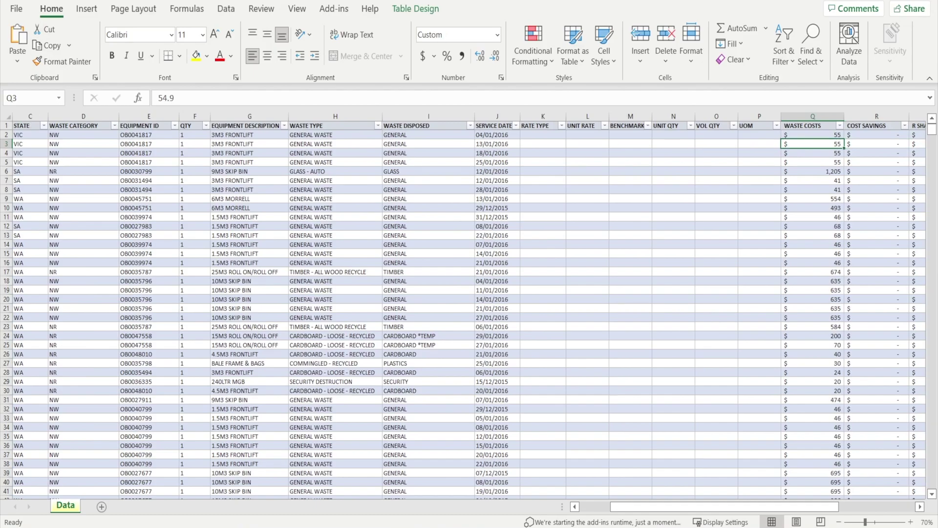
{"action": "left_click", "coordinate": [849, 44]}
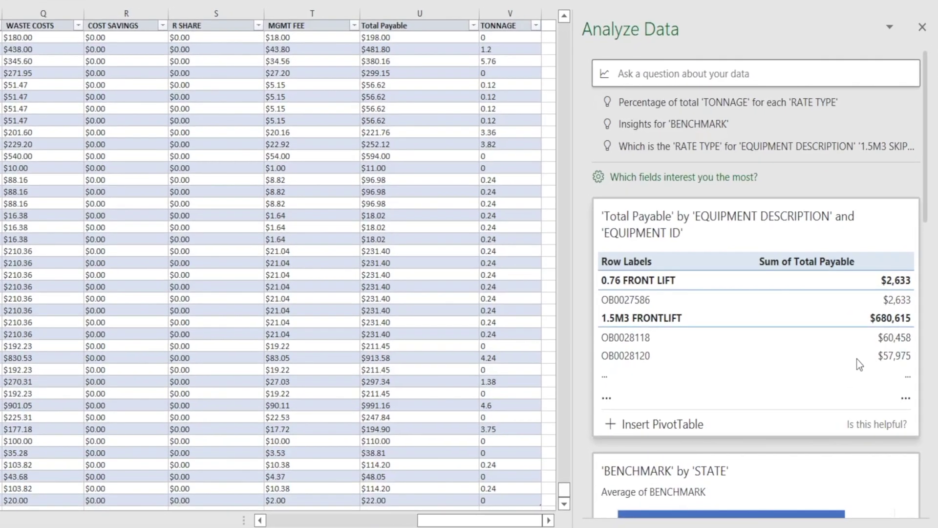
{"action": "scroll", "coordinate": [834, 376], "scroll_direction": "down", "scroll_amount": 5}
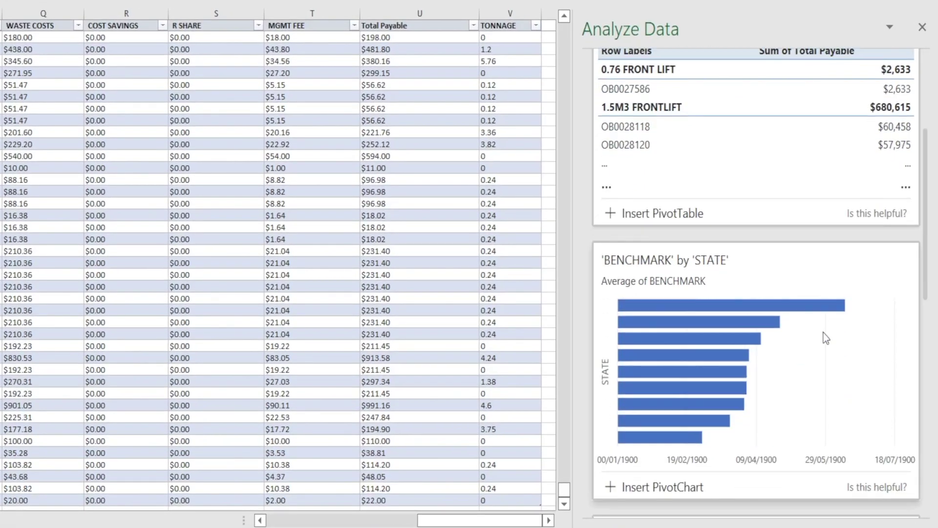
{"action": "scroll", "coordinate": [834, 380], "scroll_direction": "down", "scroll_amount": 9}
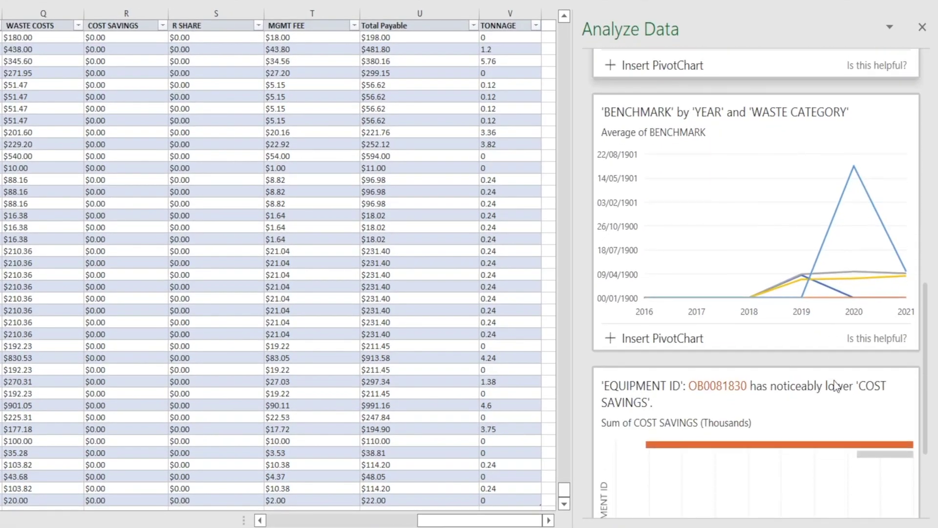
{"action": "scroll", "coordinate": [834, 384], "scroll_direction": "down", "scroll_amount": 4}
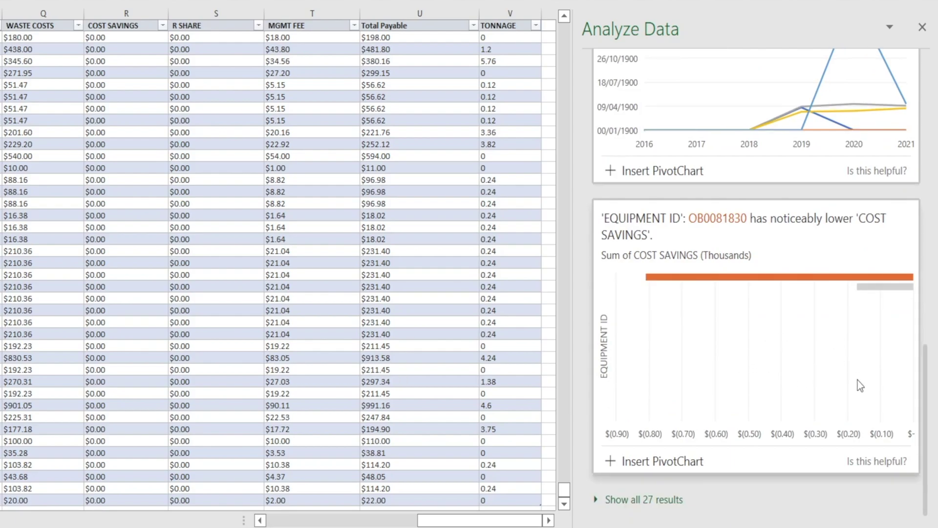
{"action": "scroll", "coordinate": [857, 380], "scroll_direction": "up", "scroll_amount": 9}
{"action": "scroll", "coordinate": [822, 317], "scroll_direction": "up", "scroll_amount": 6}
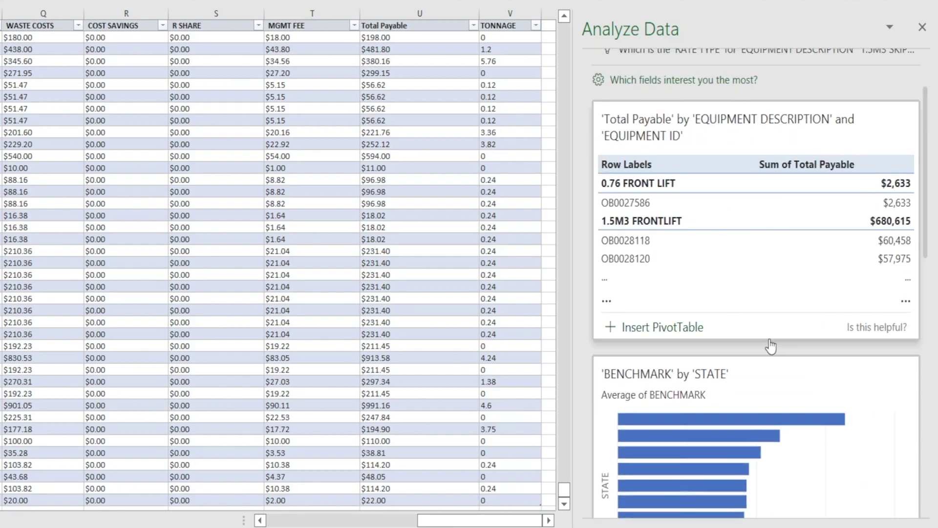
{"action": "scroll", "coordinate": [771, 345], "scroll_direction": "down", "scroll_amount": 2}
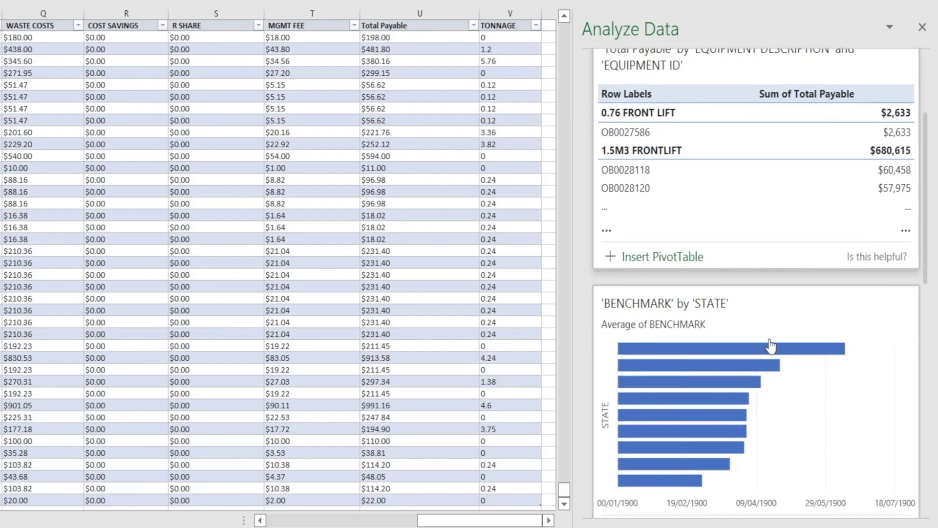
{"action": "scroll", "coordinate": [771, 346], "scroll_direction": "down", "scroll_amount": 6}
{"action": "scroll", "coordinate": [771, 346], "scroll_direction": "down", "scroll_amount": 3}
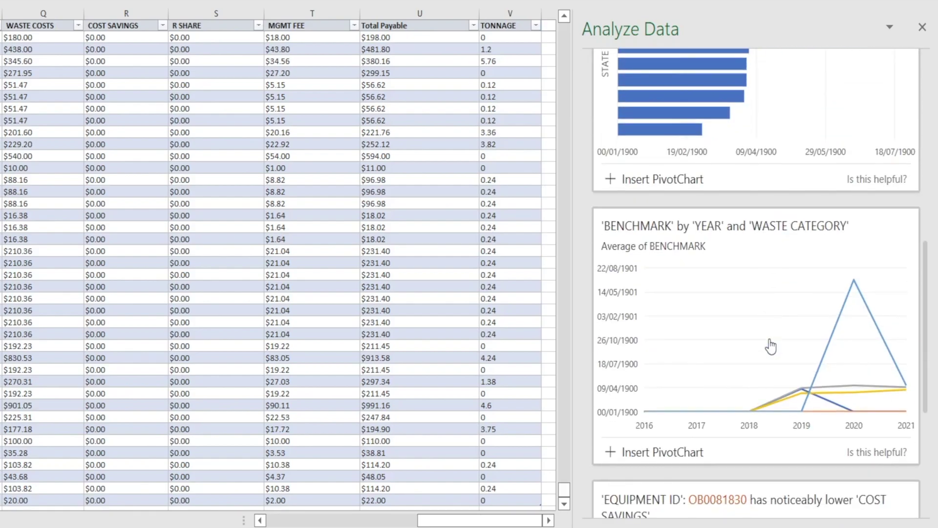
{"action": "scroll", "coordinate": [771, 346], "scroll_direction": "down", "scroll_amount": 3}
{"action": "scroll", "coordinate": [771, 346], "scroll_direction": "down", "scroll_amount": 3}
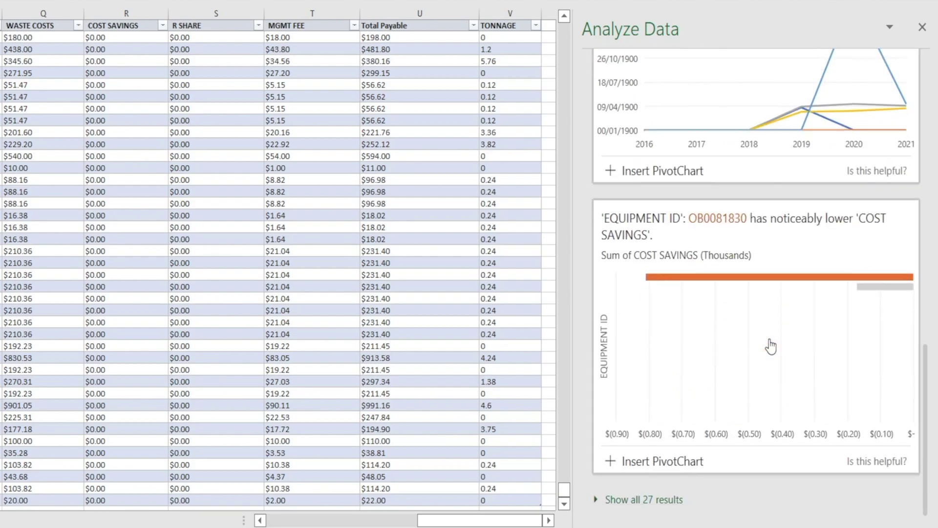
{"action": "scroll", "coordinate": [771, 346], "scroll_direction": "up", "scroll_amount": 15}
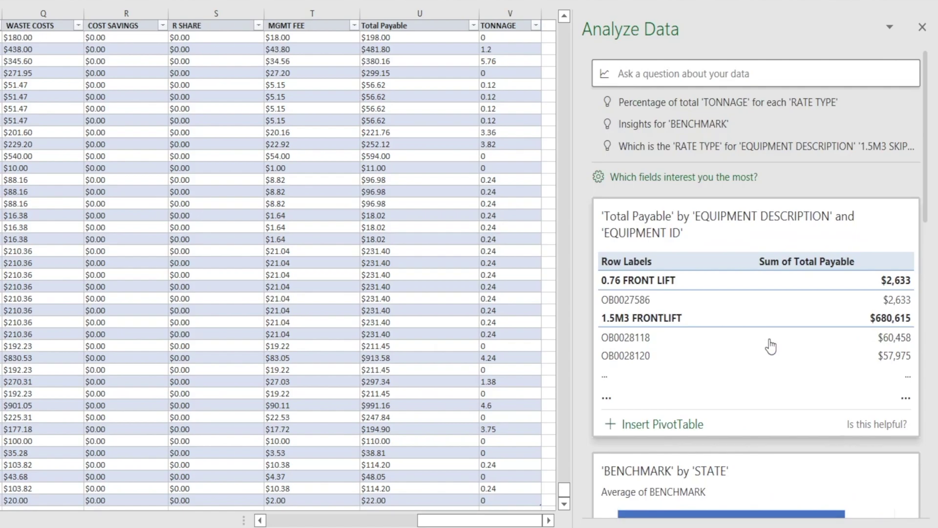
- Limit the analysis to YEAR, MONTH, STATE, WASTE CATEGORY and summed Total Payable, clearing all other fields
{"action": "left_click", "coordinate": [603, 178]}
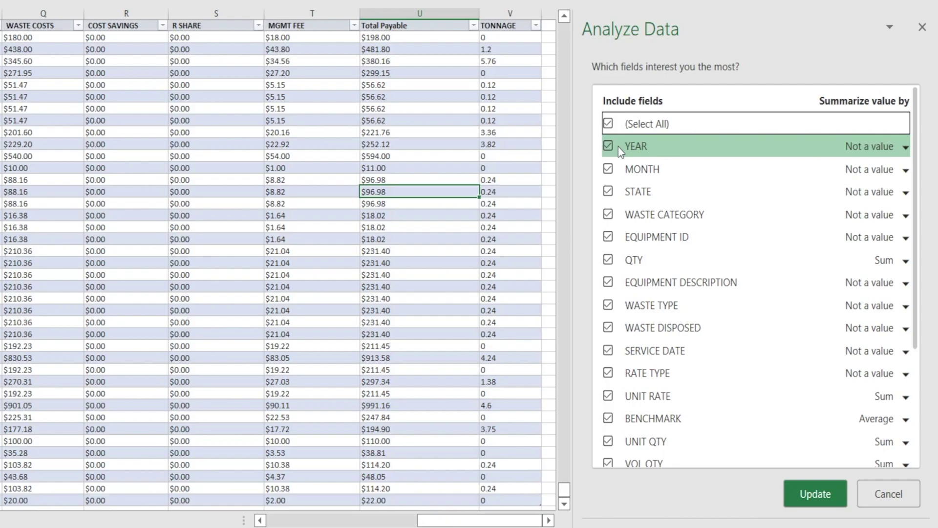
{"action": "left_click", "coordinate": [608, 123]}
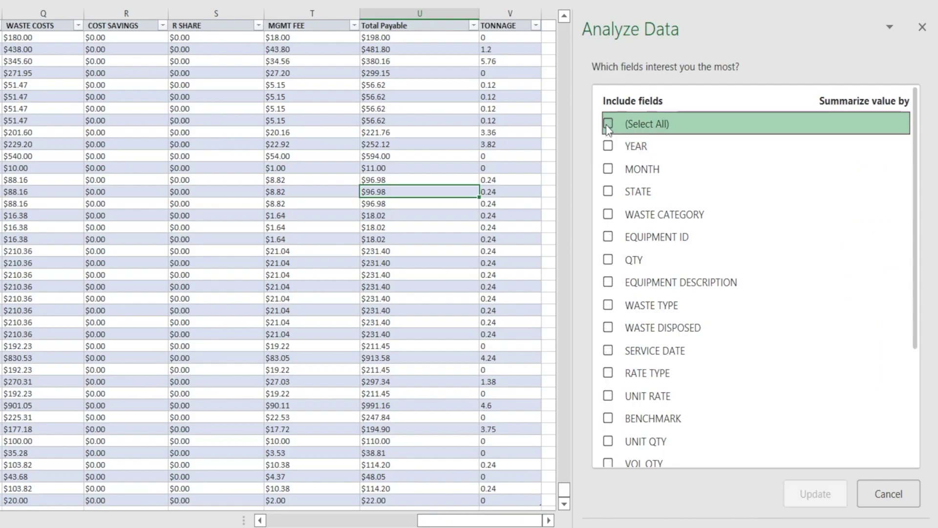
{"action": "left_click", "coordinate": [608, 147]}
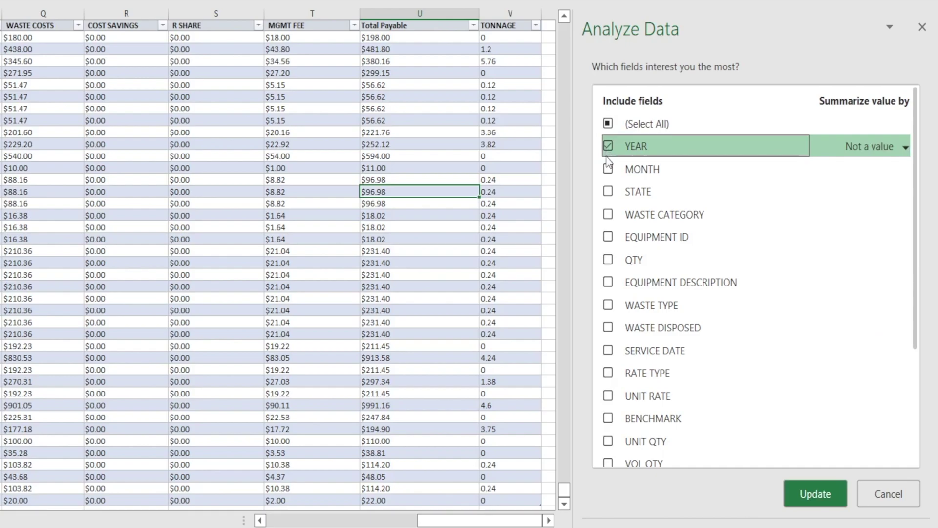
{"action": "left_click", "coordinate": [608, 169]}
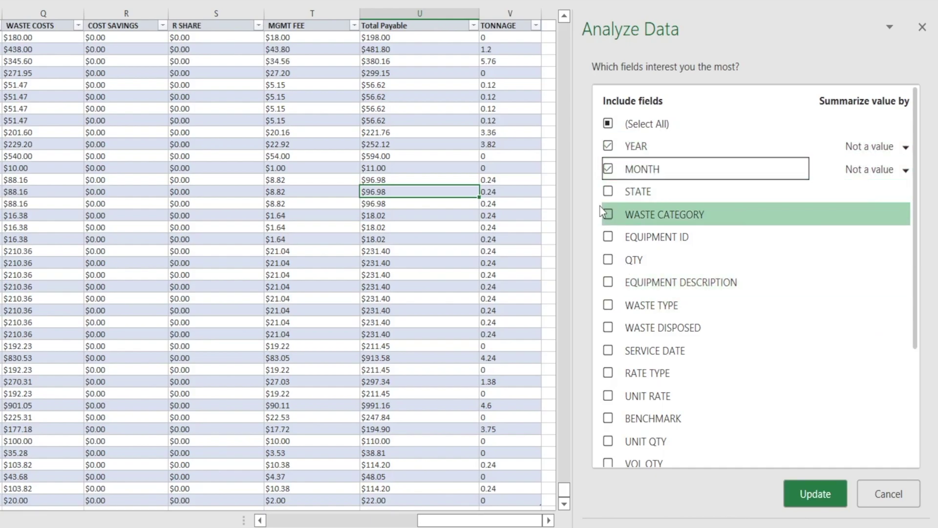
{"action": "left_click", "coordinate": [607, 192]}
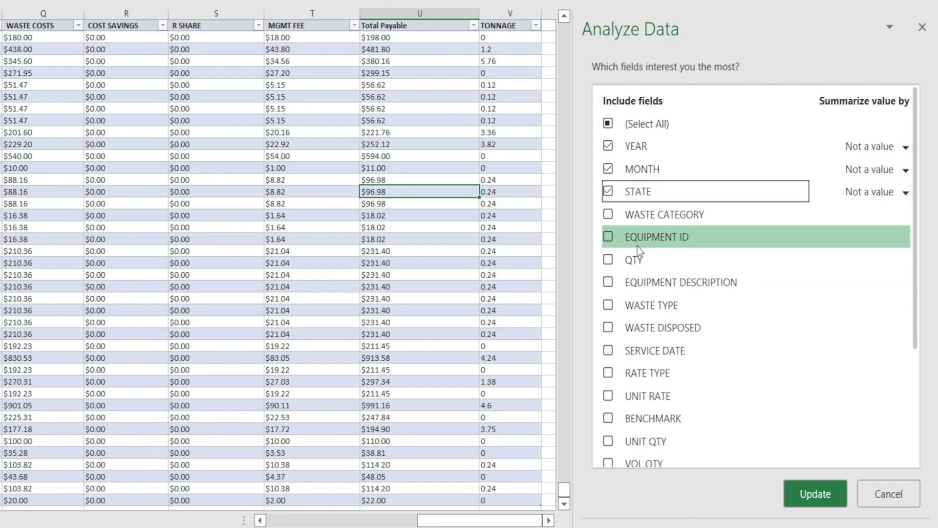
{"action": "left_click", "coordinate": [611, 217]}
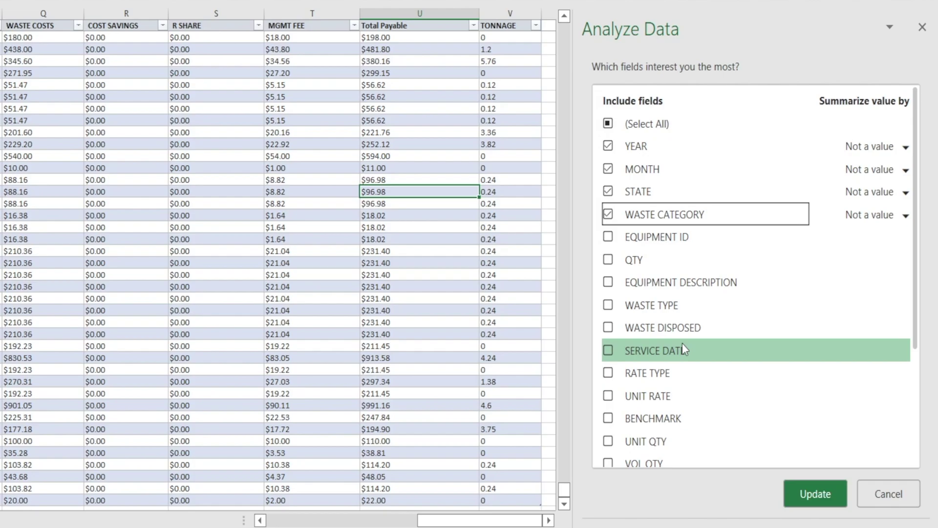
{"action": "scroll", "coordinate": [682, 344], "scroll_direction": "down", "scroll_amount": 4}
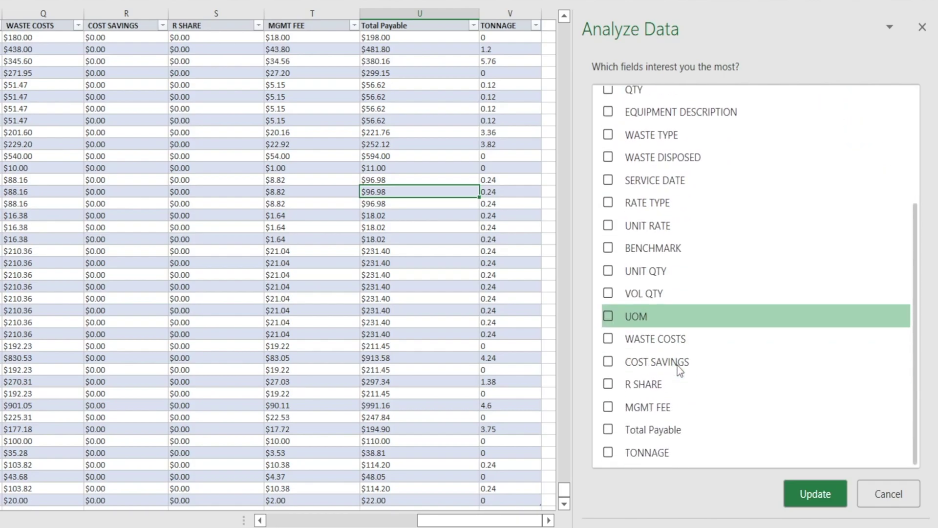
{"action": "left_click", "coordinate": [609, 430]}
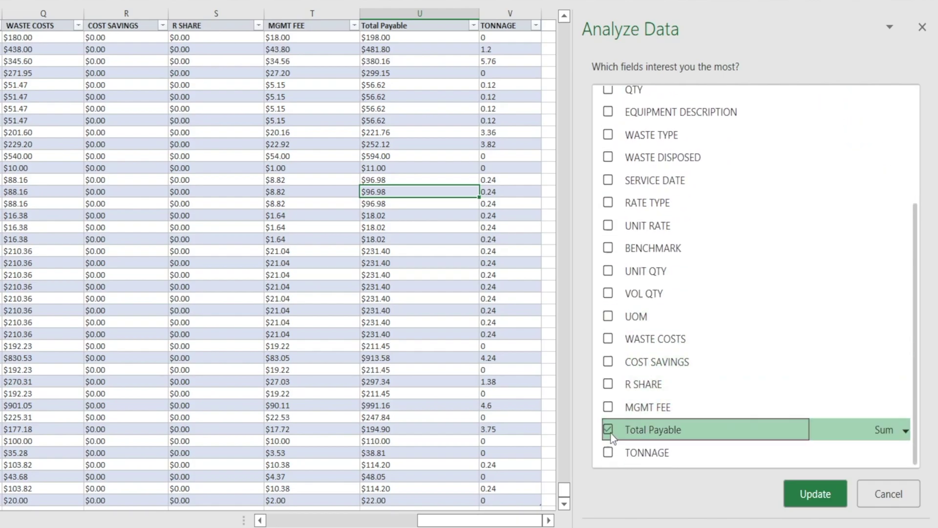
{"action": "scroll", "coordinate": [689, 383], "scroll_direction": "up", "scroll_amount": 5}
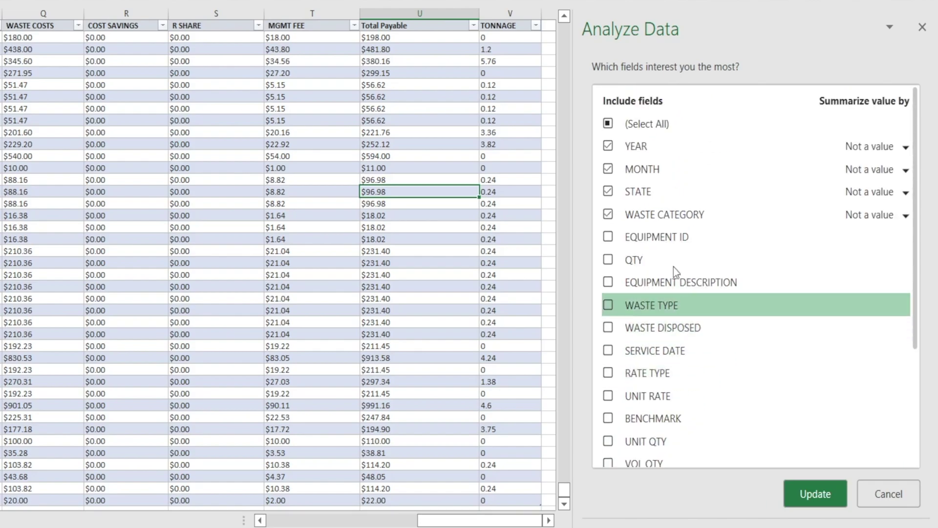
{"action": "scroll", "coordinate": [702, 357], "scroll_direction": "down", "scroll_amount": 3}
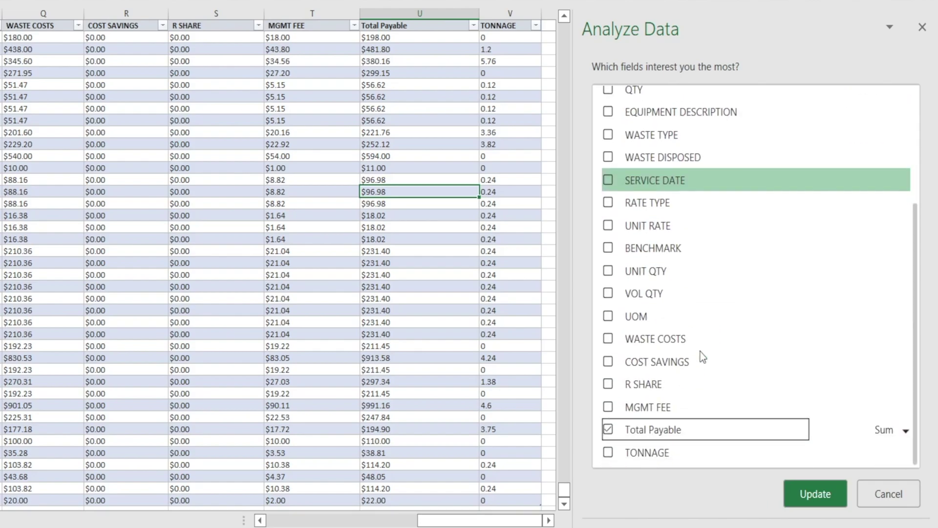
- Refresh the suggestions, rate the first pivot helpful, and insert the Total Payable by WASTE CATEGORY and STATE PivotTable
{"action": "left_click", "coordinate": [822, 494]}
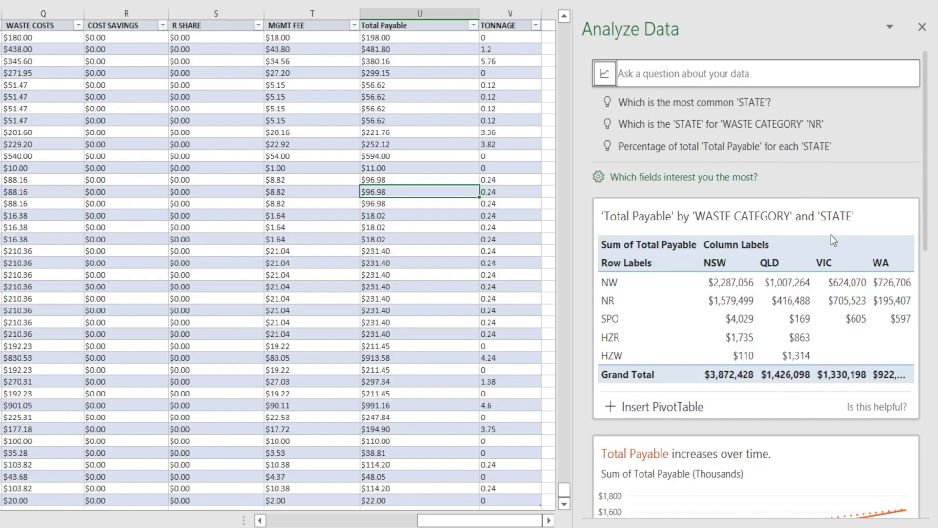
{"action": "left_click", "coordinate": [886, 414]}
{"action": "left_click", "coordinate": [882, 375]}
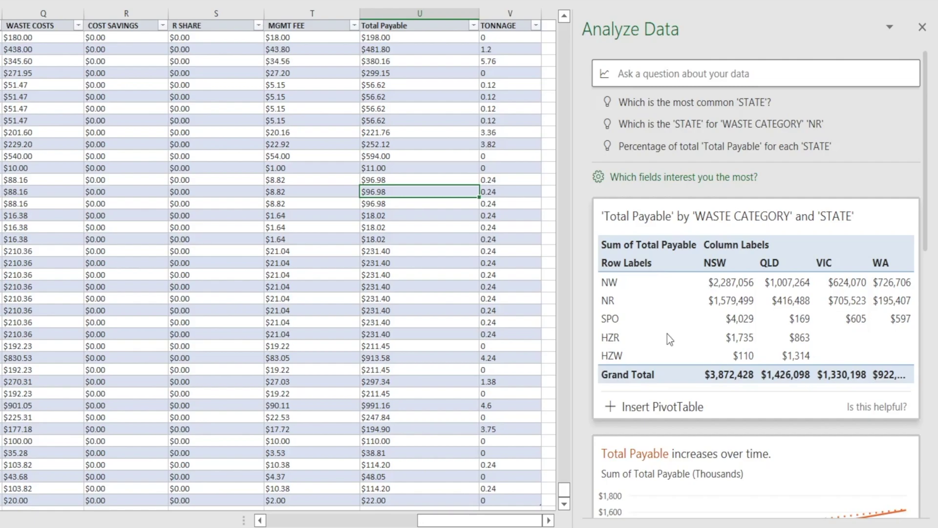
{"action": "left_click", "coordinate": [656, 408]}
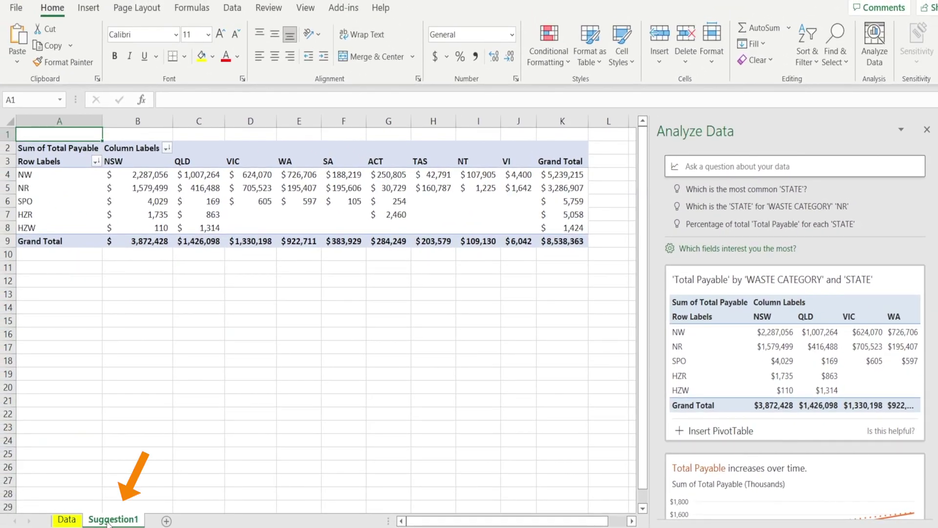
- Insert the Total Payable PivotCharts by YEAR (line), STATE (bar) and WASTE CATEGORY (donut) as new sheets
{"action": "scroll", "coordinate": [903, 446], "scroll_direction": "down", "scroll_amount": 5}
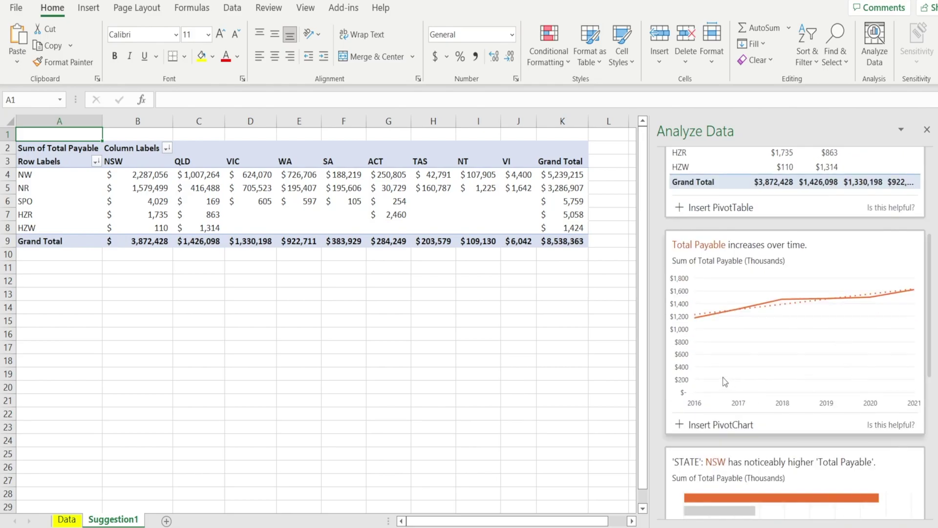
{"action": "left_click", "coordinate": [703, 426]}
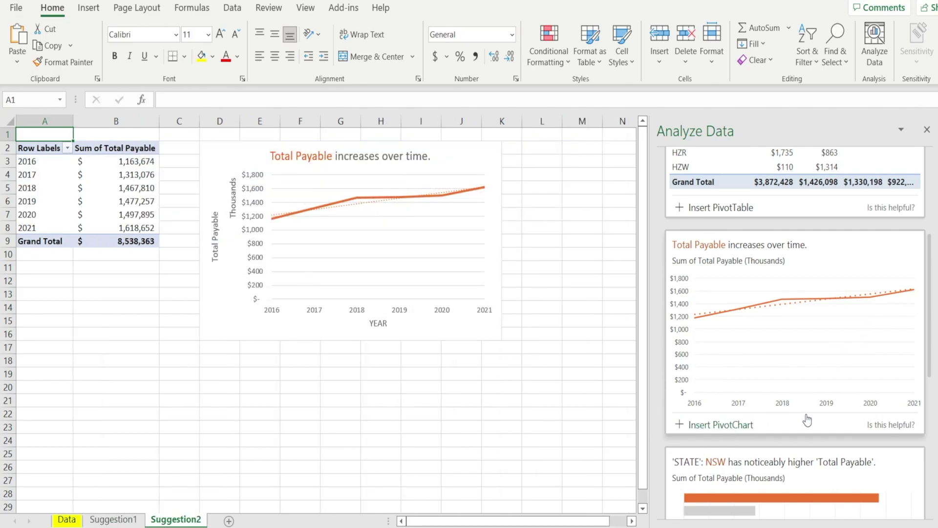
{"action": "scroll", "coordinate": [815, 344], "scroll_direction": "down", "scroll_amount": 3}
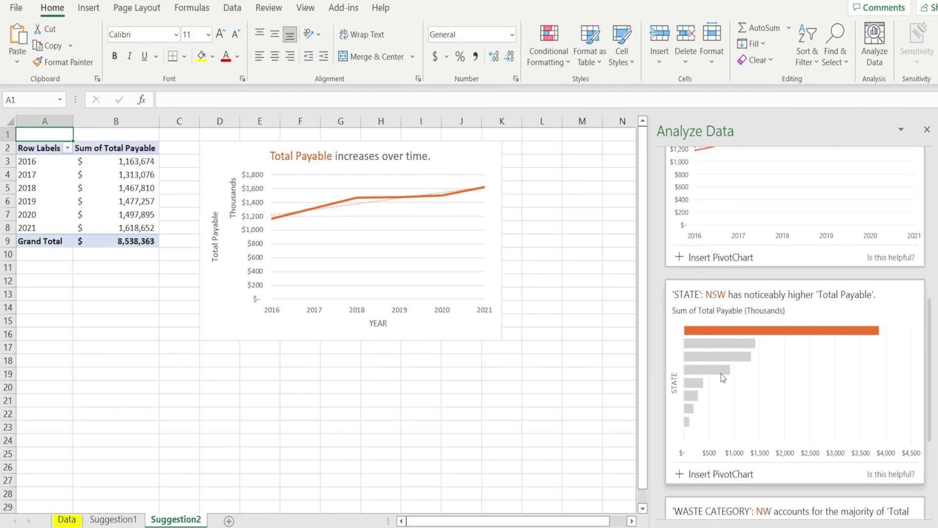
{"action": "left_click", "coordinate": [708, 474]}
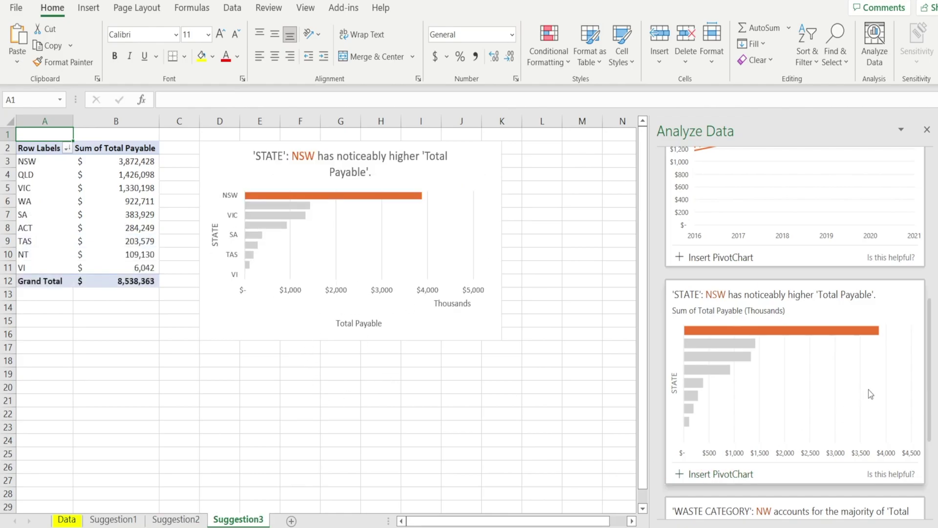
{"action": "scroll", "coordinate": [868, 389], "scroll_direction": "down", "scroll_amount": 4}
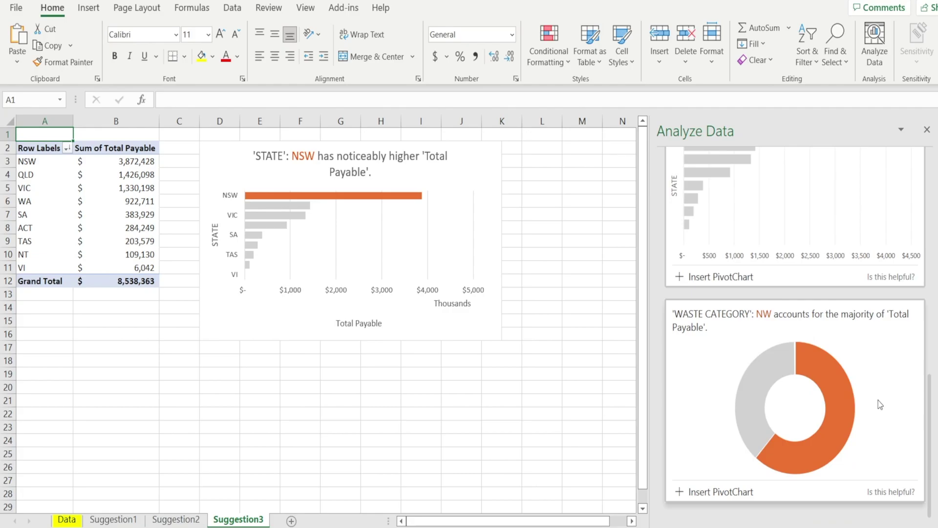
{"action": "left_click", "coordinate": [717, 492]}
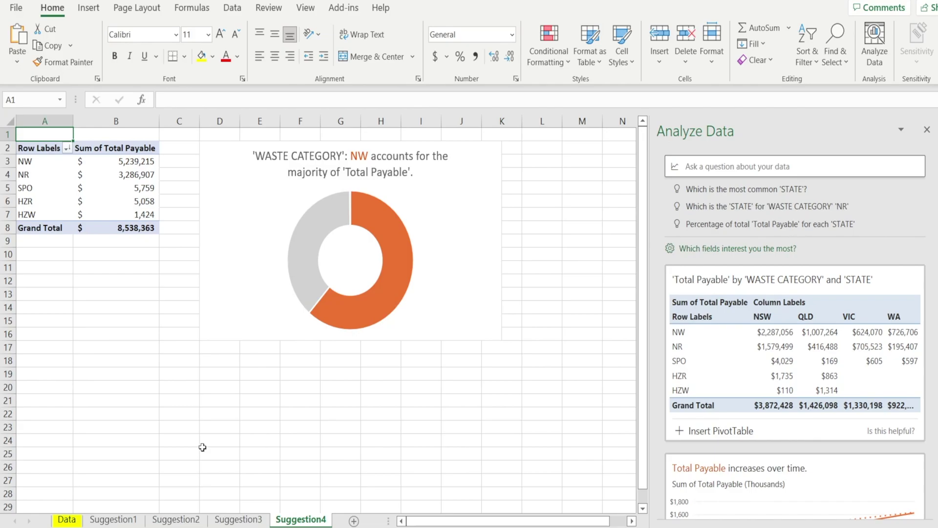
- On Suggestion2, add STATE as a filter to the Total Payable line chart
{"action": "left_click", "coordinate": [113, 519]}
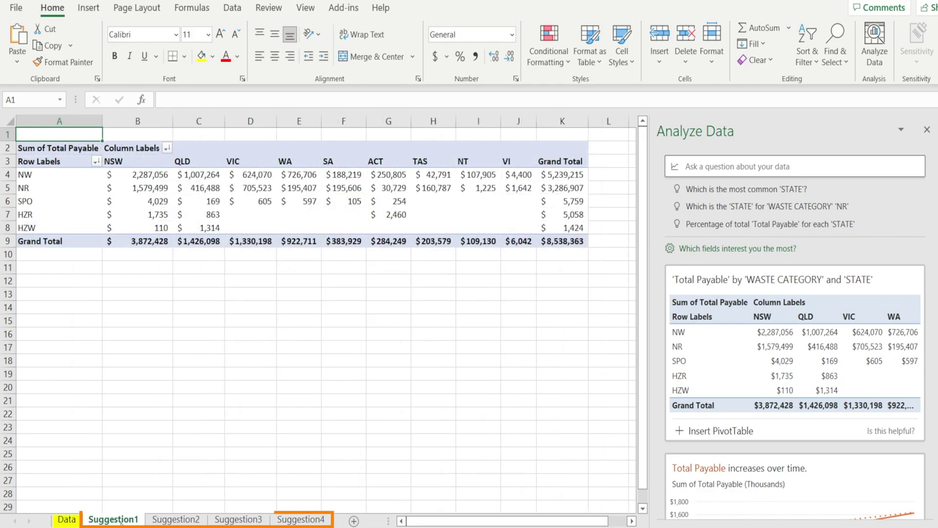
{"action": "left_click", "coordinate": [175, 519]}
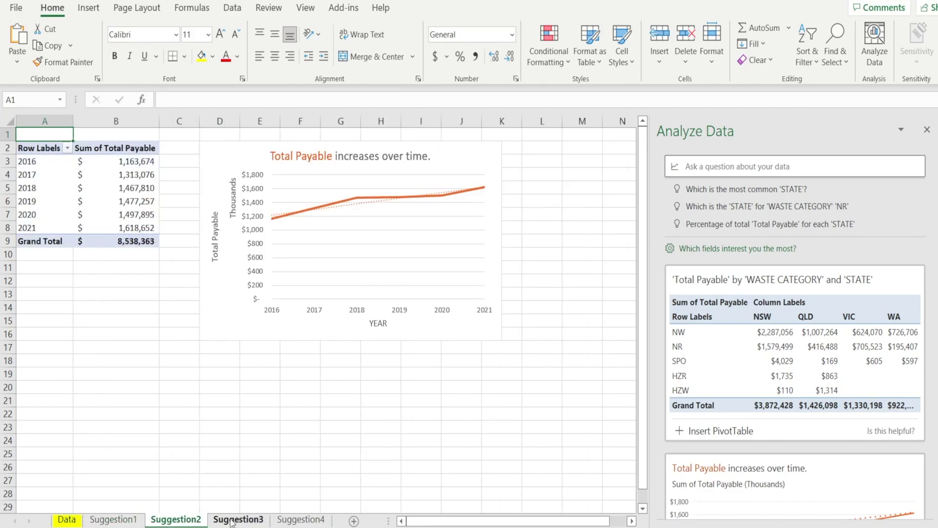
{"action": "left_click", "coordinate": [235, 279]}
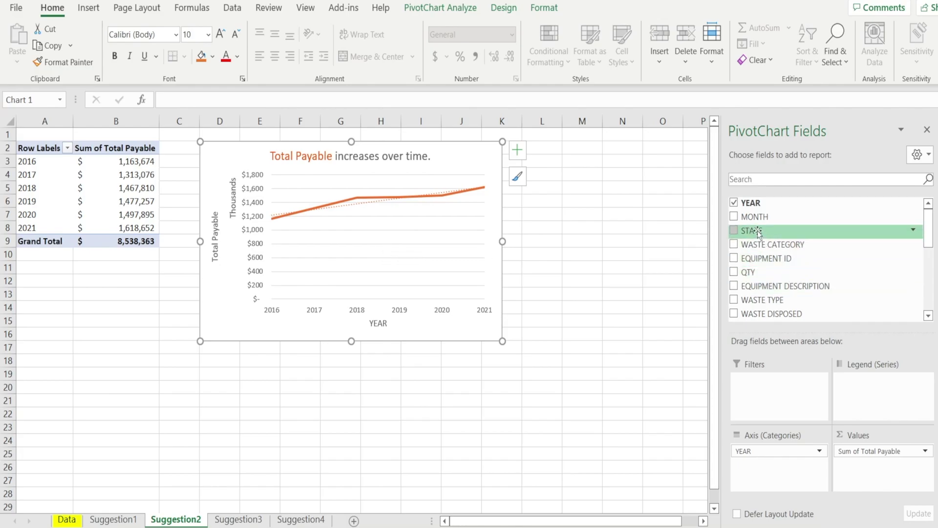
{"action": "left_click_drag", "start_coordinate": [756, 230], "coordinate": [782, 411]}
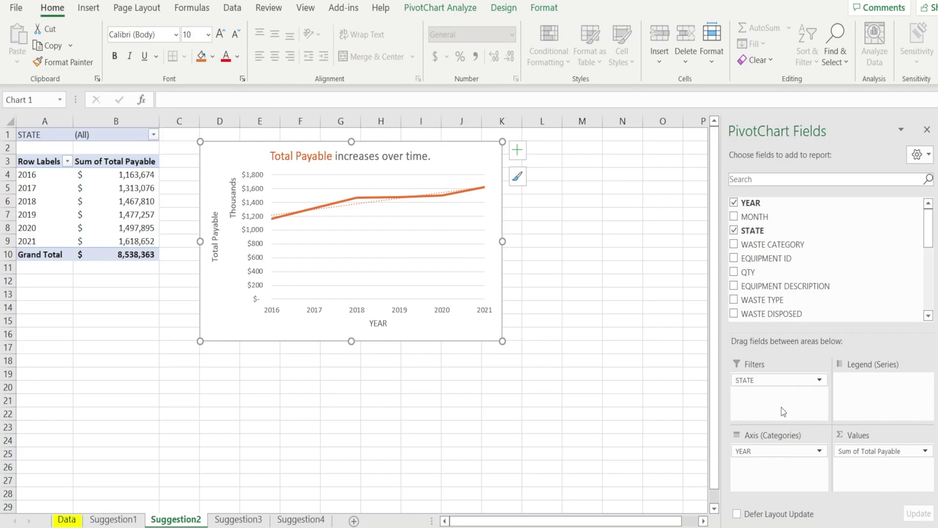
- Filter the pivot to NSW, then to NT, and go back to the Data sheet
{"action": "left_click", "coordinate": [154, 134]}
{"action": "left_click", "coordinate": [34, 190]}
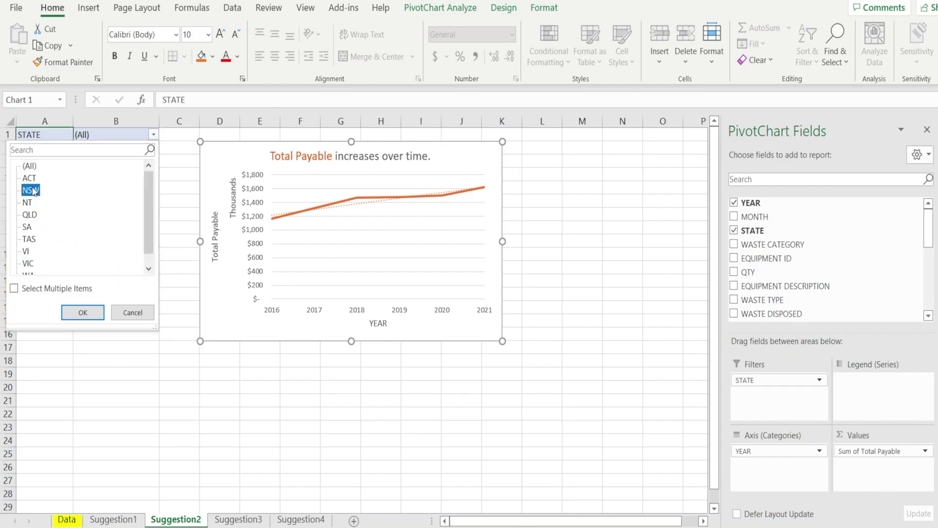
{"action": "left_click", "coordinate": [79, 313]}
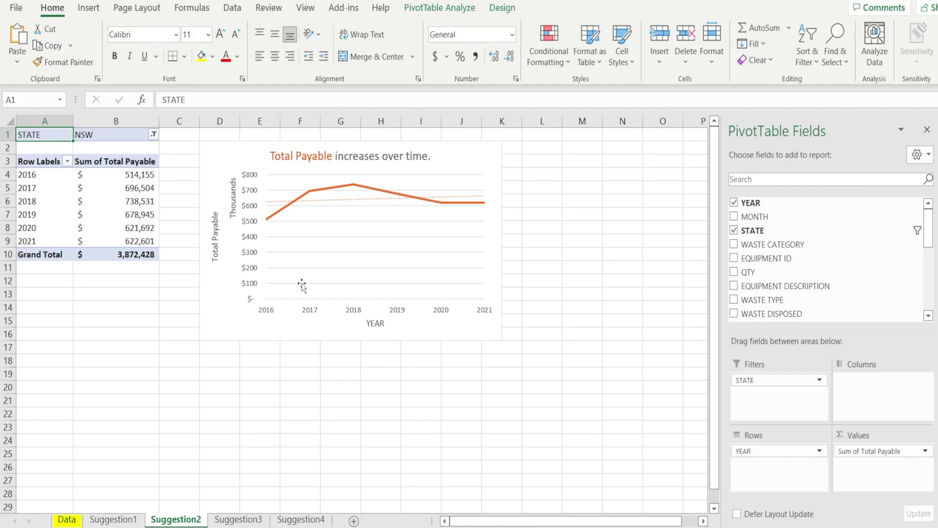
{"action": "left_click", "coordinate": [152, 136]}
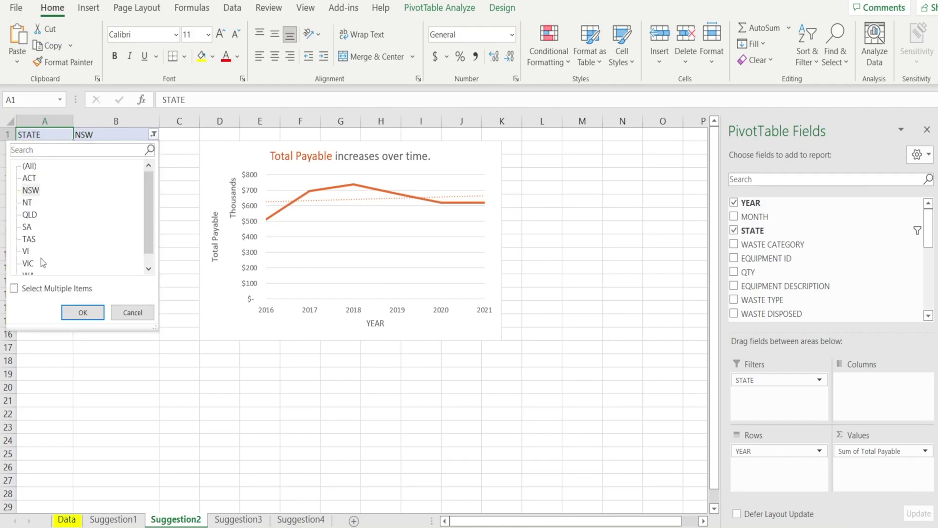
{"action": "left_click", "coordinate": [26, 203]}
{"action": "left_click", "coordinate": [83, 312]}
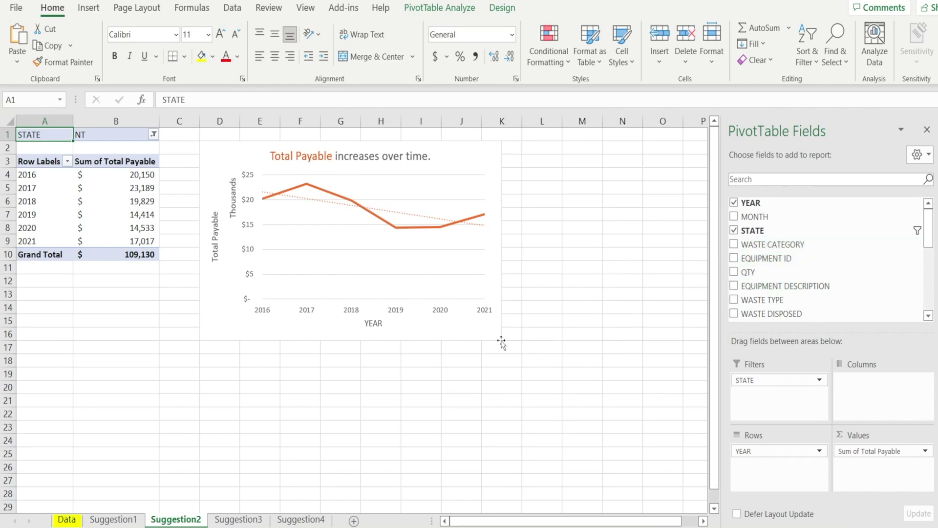
{"action": "left_click", "coordinate": [67, 519]}
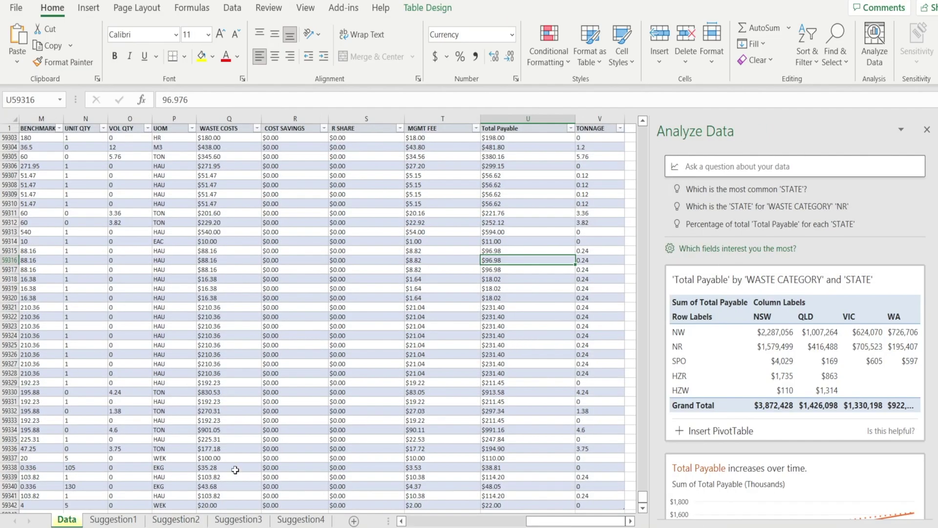
- On Suggestion1, ask Analyze Data 'What is Total Payable by Year for NSW'
{"action": "left_click", "coordinate": [114, 519]}
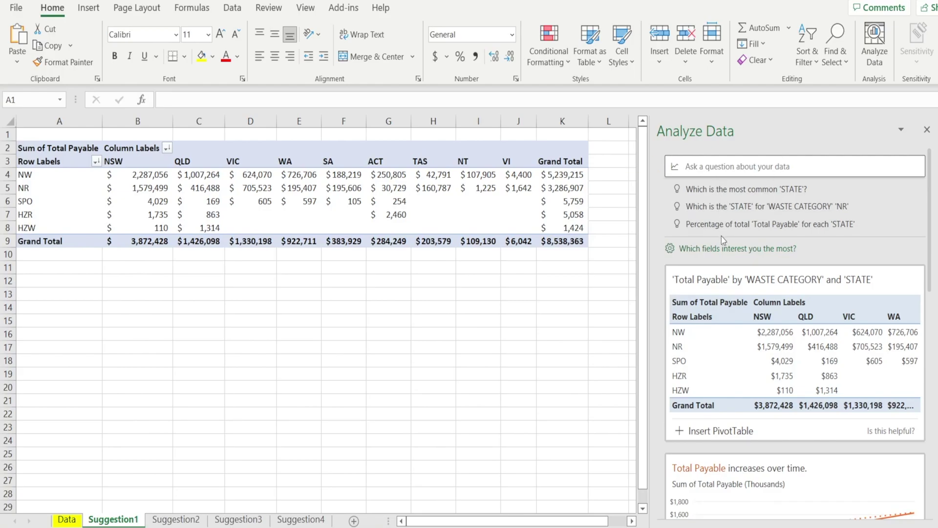
{"action": "left_click", "coordinate": [717, 189]}
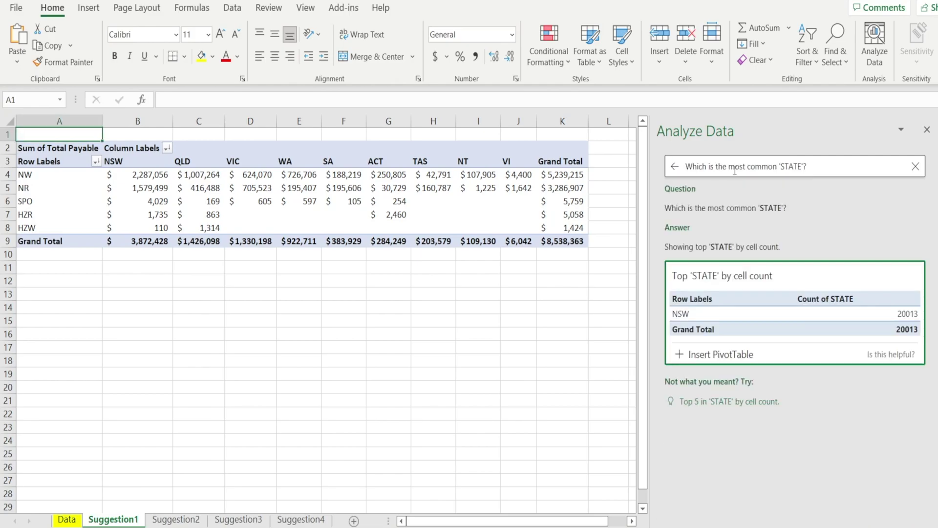
{"action": "left_click_drag", "start_coordinate": [692, 166], "coordinate": [827, 159]}
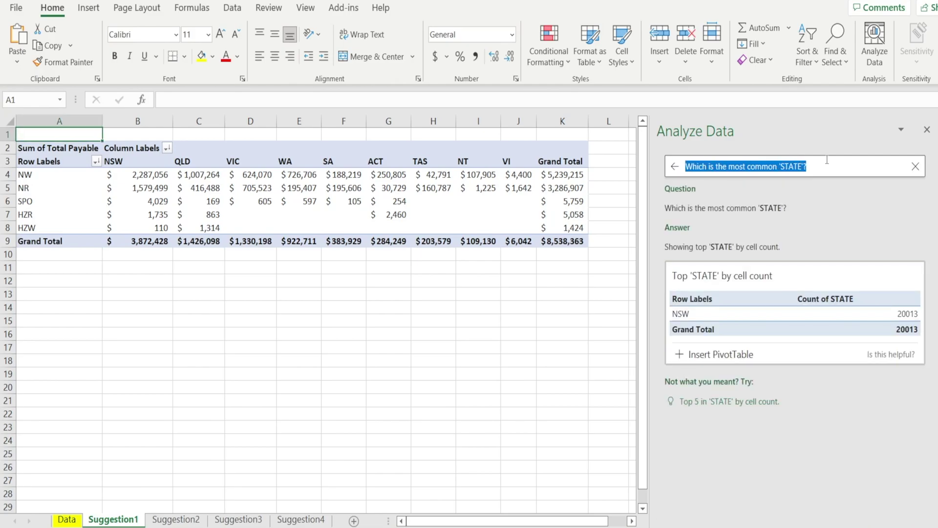
{"action": "type", "text": "What is To"}
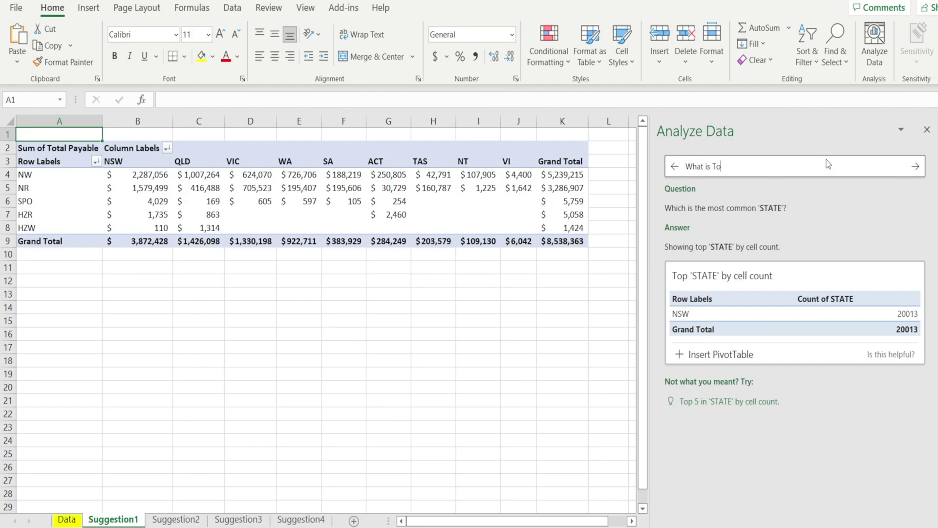
{"action": "type", "text": "tal Payable by Year for NSW"}
{"action": "key", "text": "Return"}
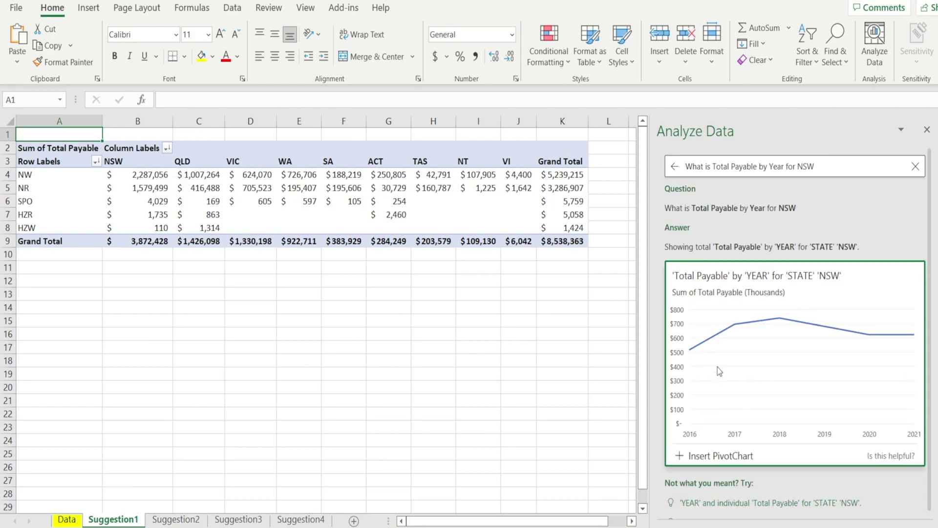
- Change the question's state from NSW to VIC
{"action": "left_click_drag", "start_coordinate": [801, 167], "coordinate": [843, 165]}
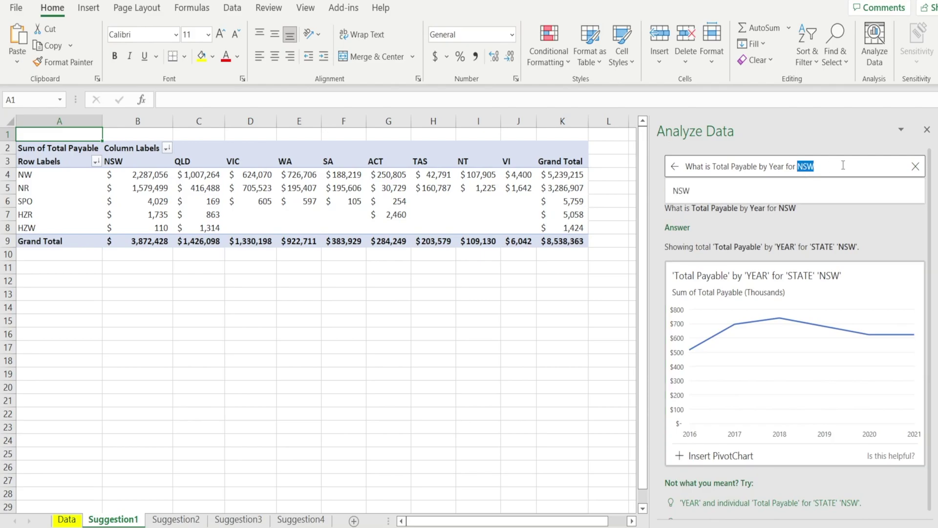
{"action": "type", "text": "VIC"}
{"action": "key", "text": "Return"}
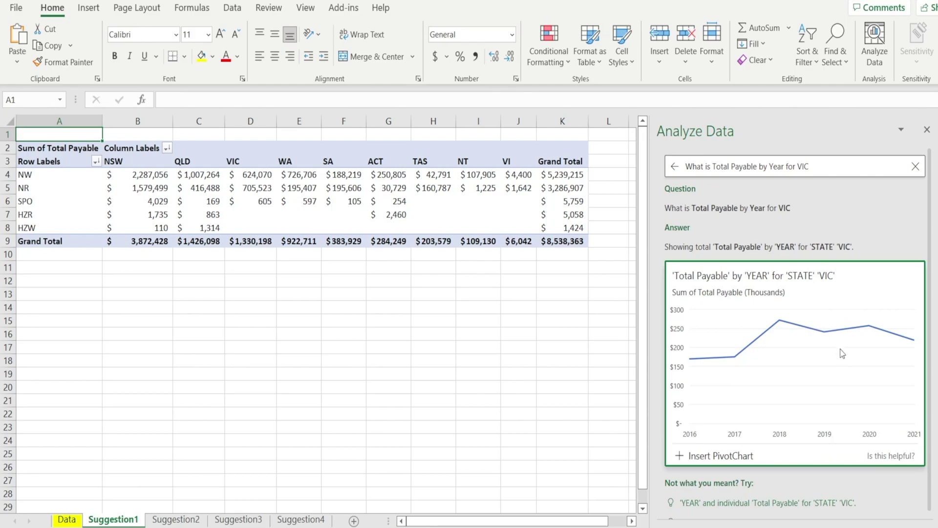
- On the Data sheet, ask for the count of Total Payable by Year for VIC
{"action": "left_click", "coordinate": [66, 520]}
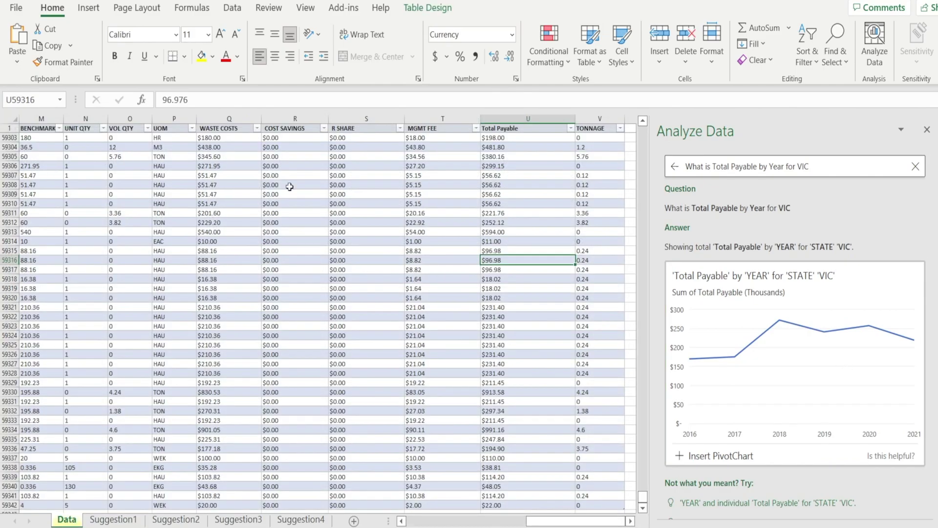
{"action": "left_click", "coordinate": [714, 166]}
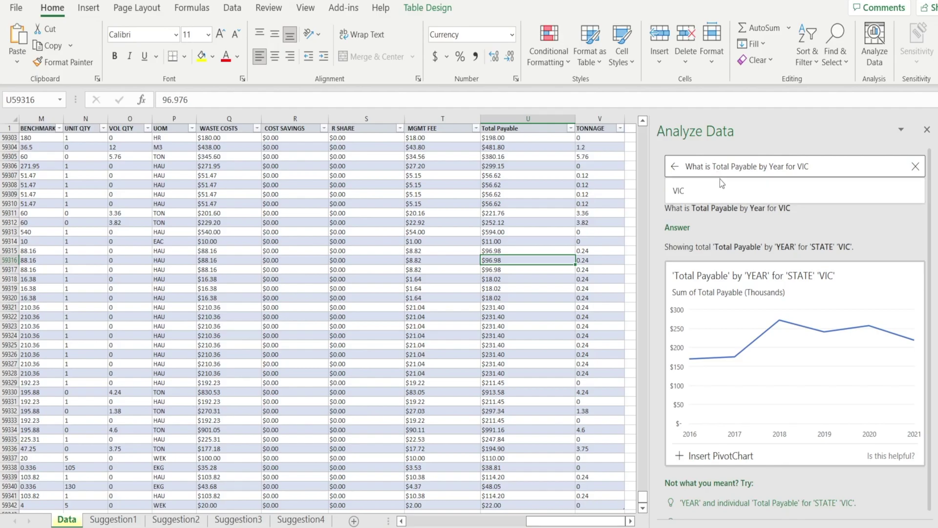
{"action": "type", "text": "the count of"}
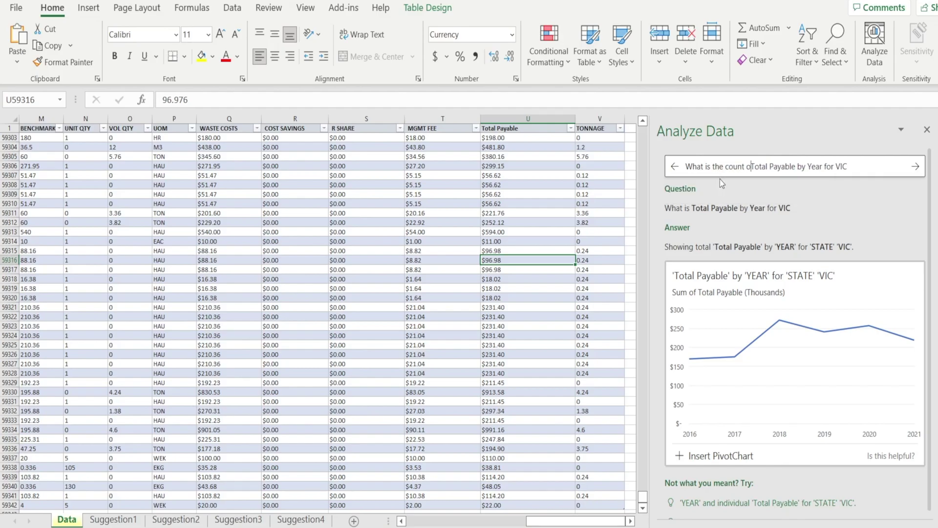
{"action": "key", "text": "Return"}
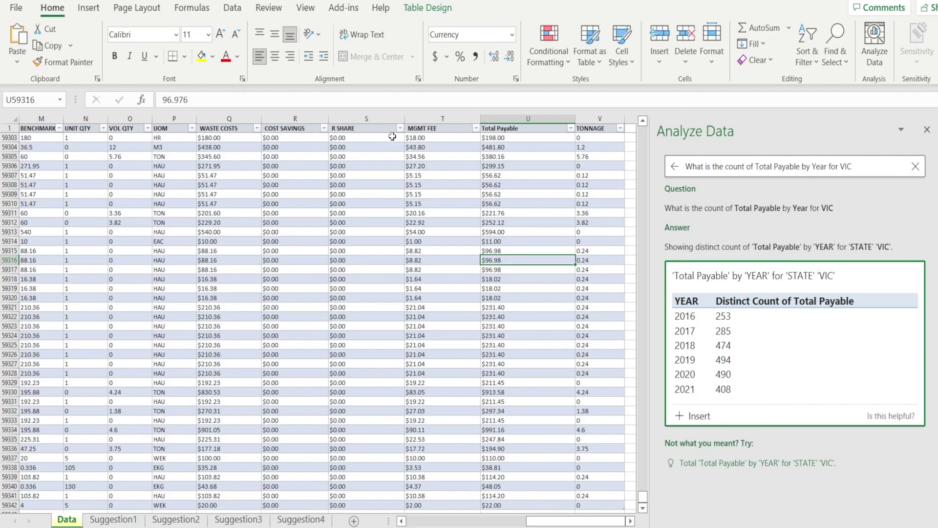
- Replace Total Payable with Mgmt Fee to ask 'What is the count of Mgmt Fee by Year for VIC'
{"action": "left_click_drag", "start_coordinate": [757, 166], "coordinate": [790, 171]}
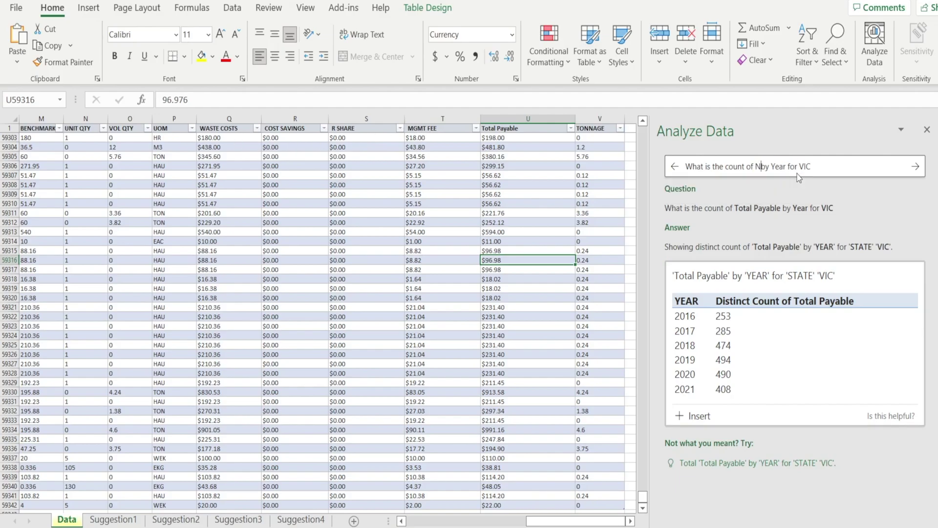
{"action": "key", "text": "BackSpace"}
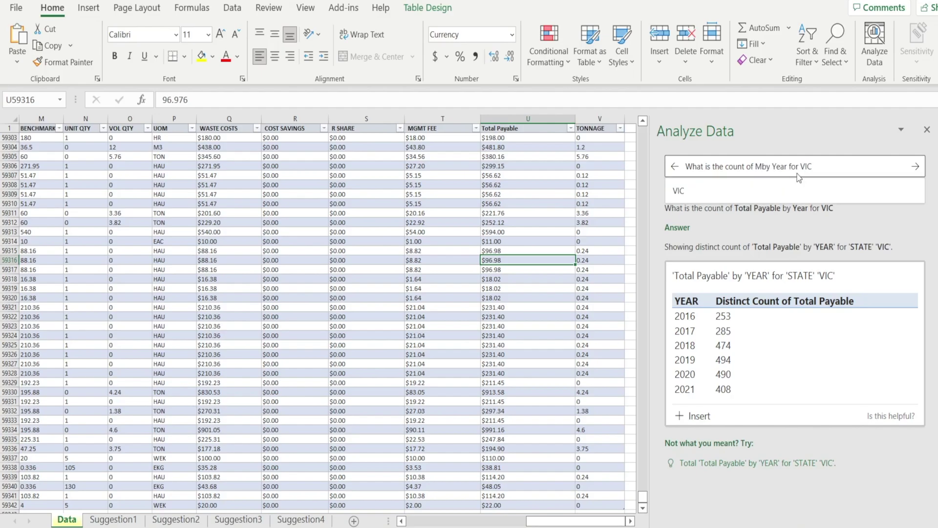
{"action": "type", "text": "Mgmt Fee"}
{"action": "key", "text": "Return"}
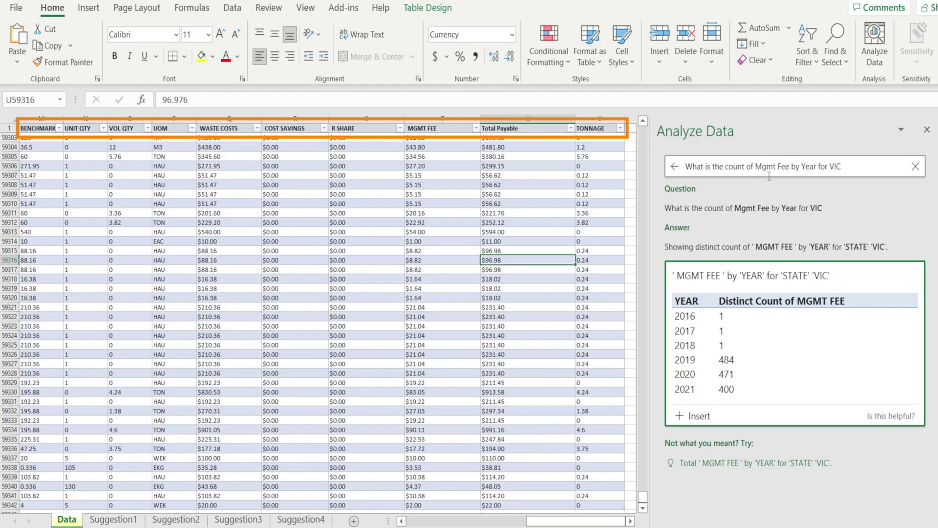
- Pick the 'Total MGMT FEE by YEAR for STATE VIC' alternative to get its line chart
{"action": "left_click", "coordinate": [731, 463]}
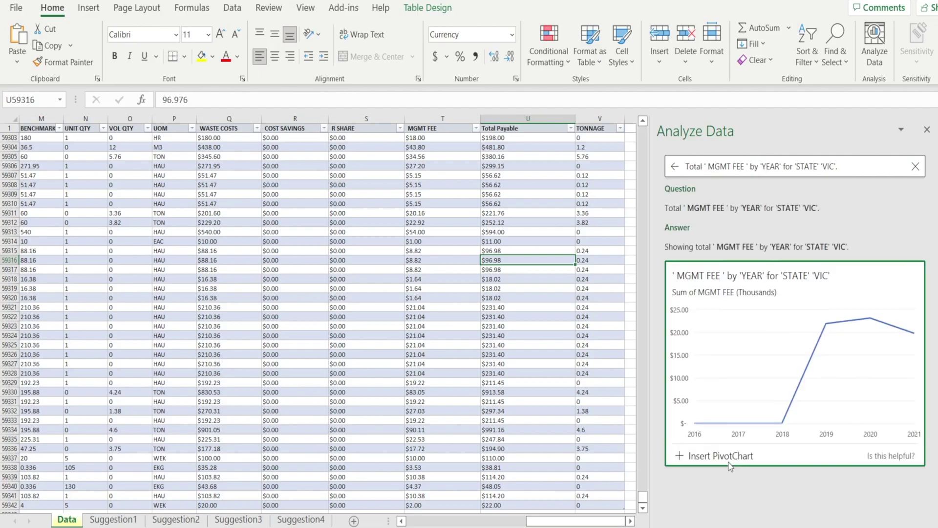